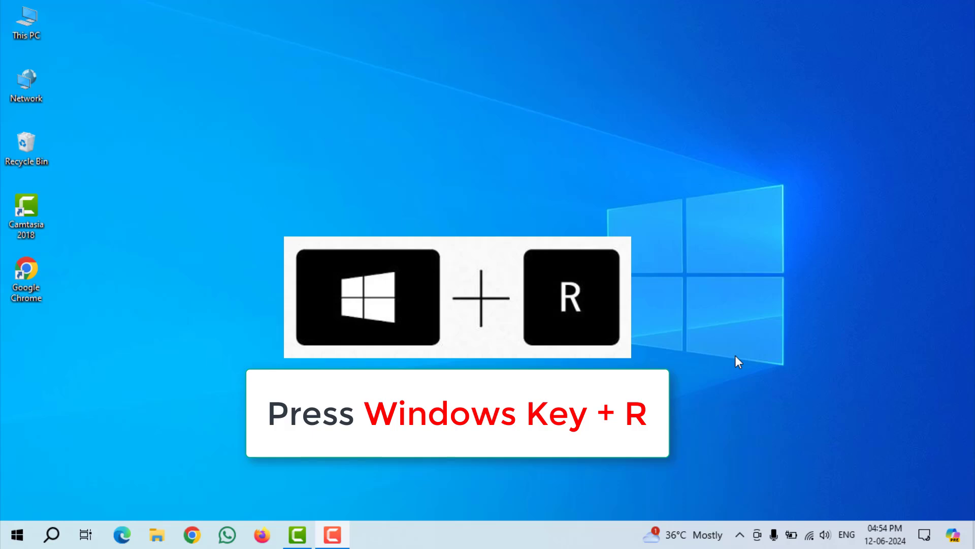
- Open the Roaming application data folder by running %appdata% from the Run dialog
key(super+r)
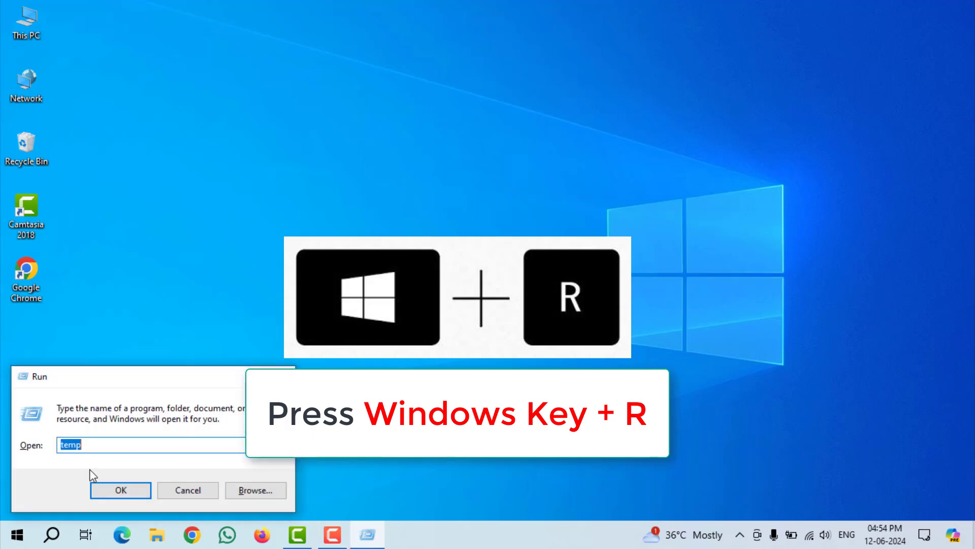
key(BackSpace)
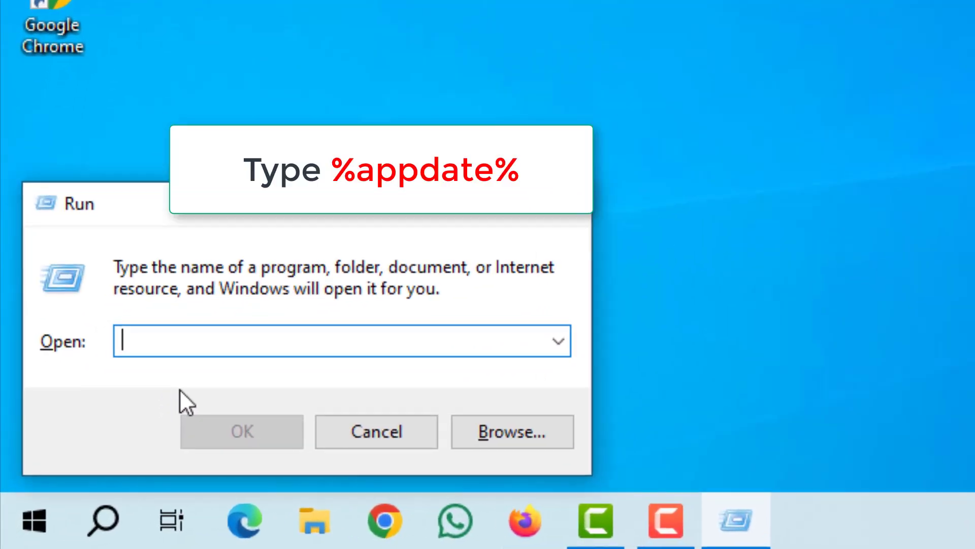
text(%app)
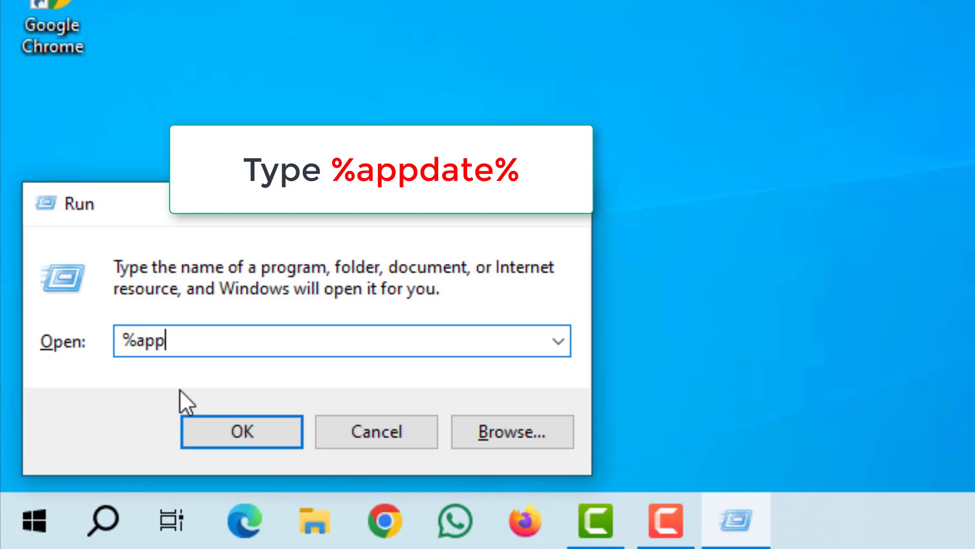
text(data%)
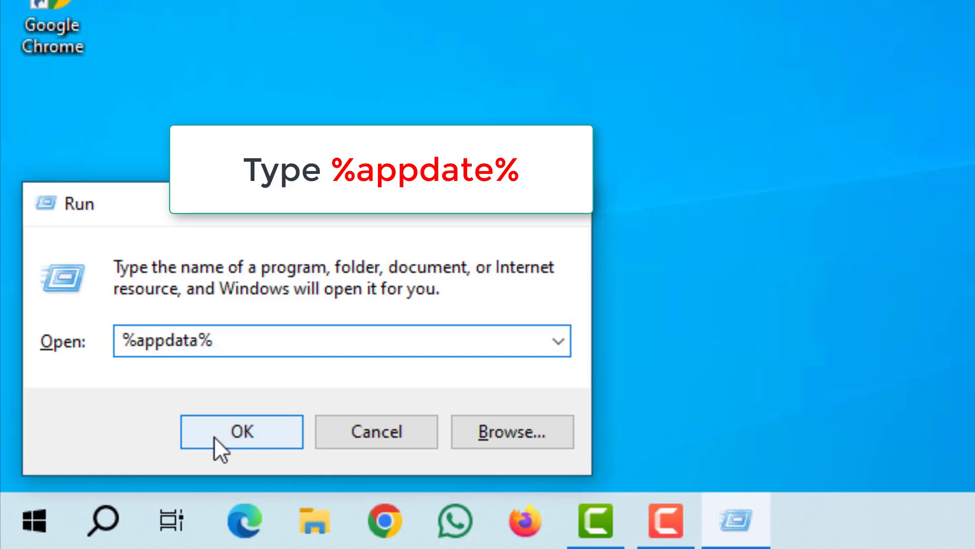
click(269, 434)
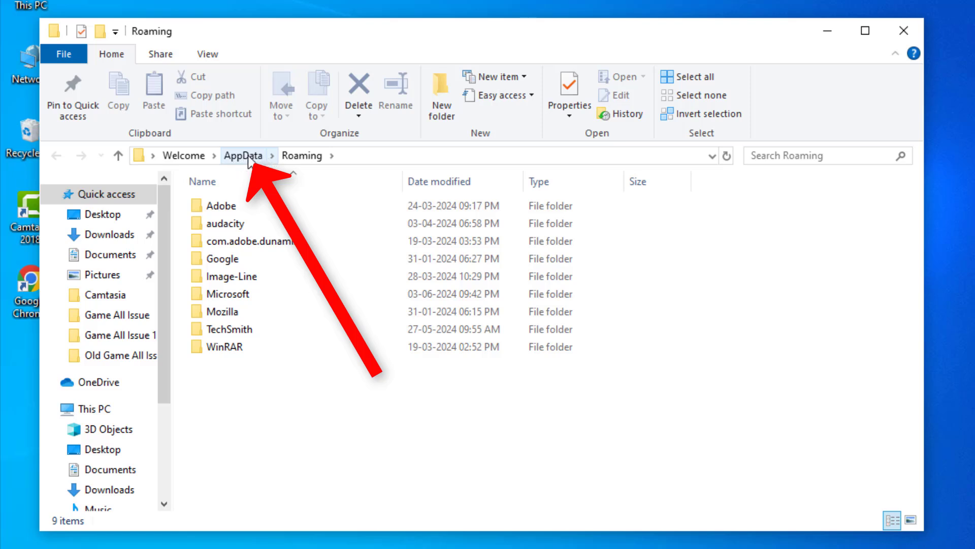
- Go up to the AppData folder, open Local and its Temp folder, and delete all the items in it
click(243, 156)
click(260, 157)
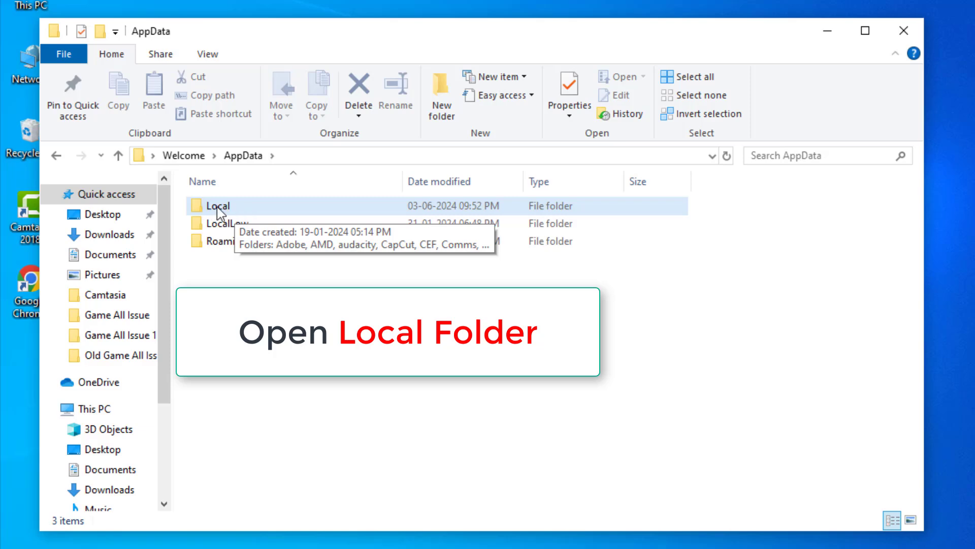
double_click(226, 209)
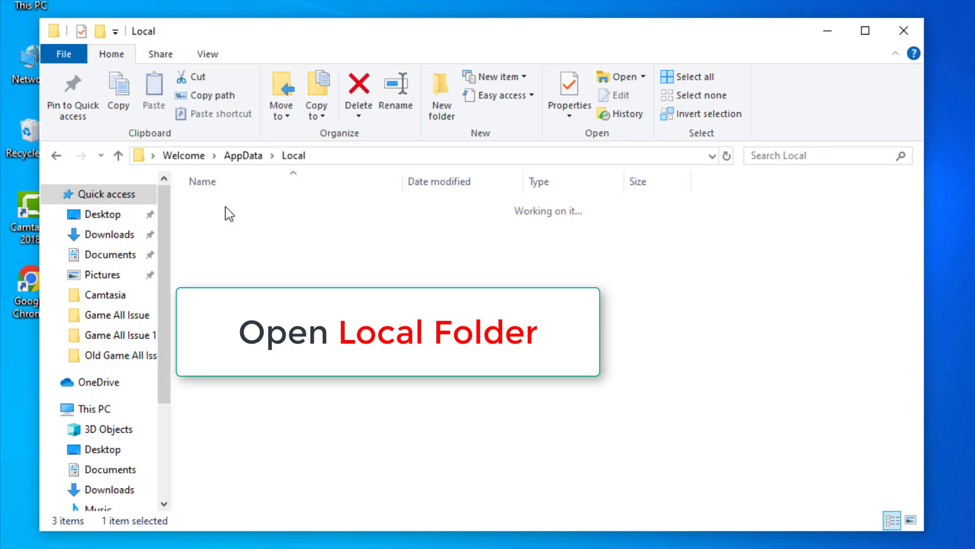
scroll(302, 327, down, 3)
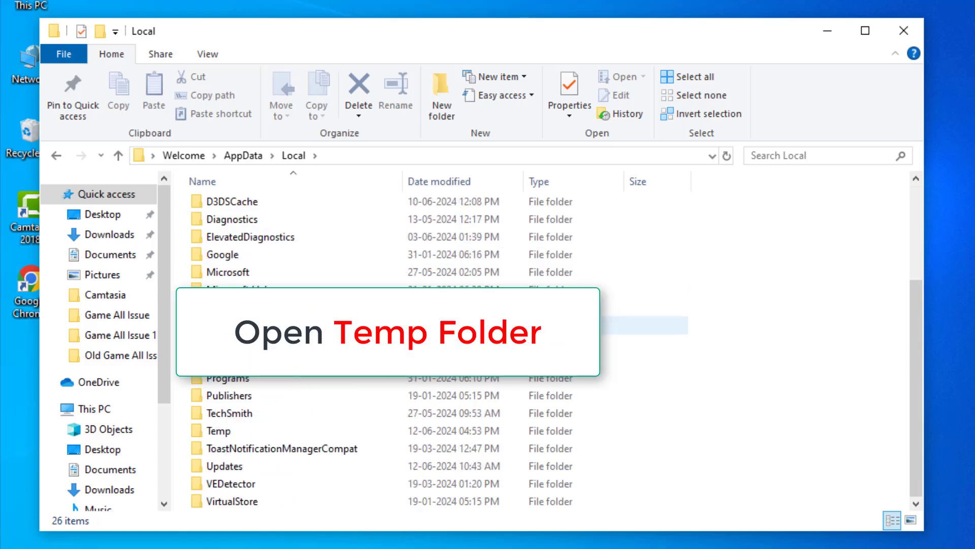
double_click(218, 430)
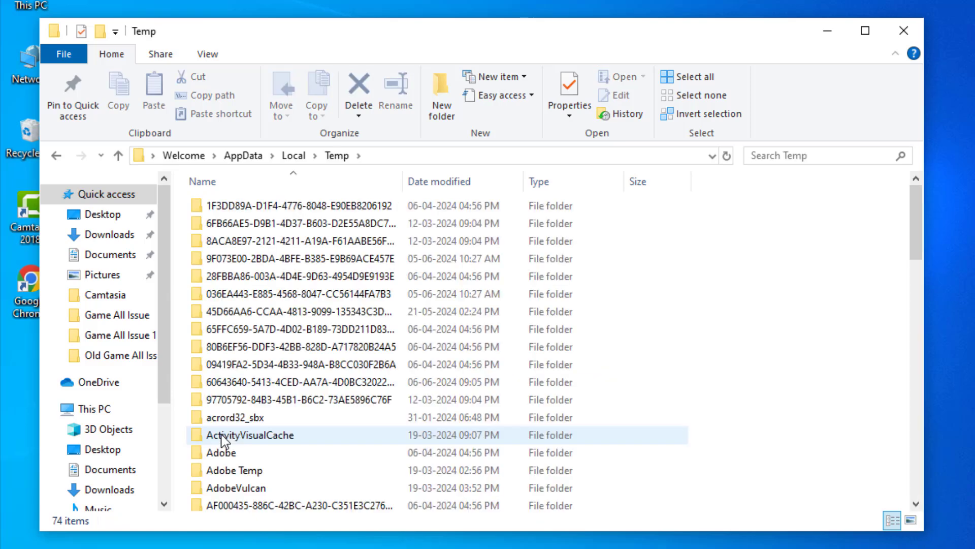
key(ctrl+a)
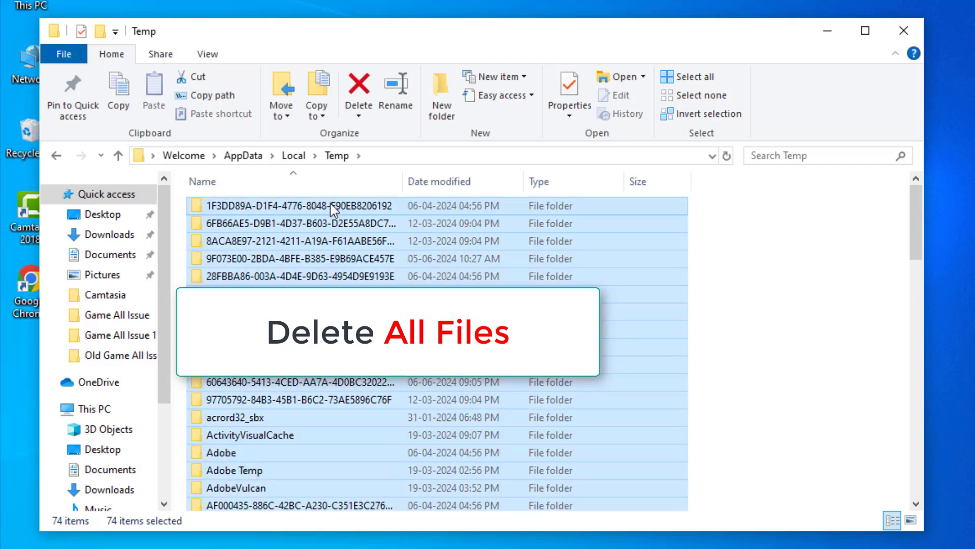
key(shift+F10)
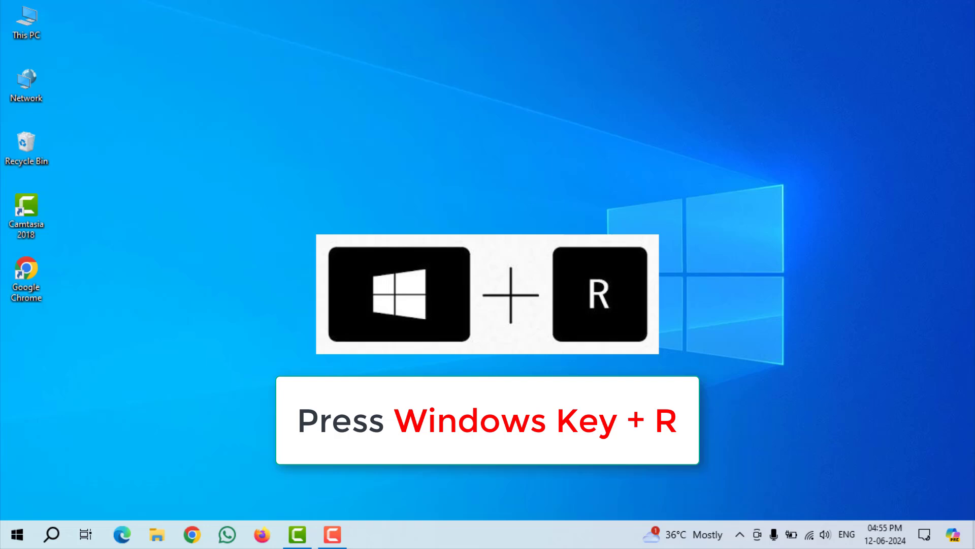
- Open the Windows Temp folder by running temp from the Run dialog, and delete all the items in it
key(super+r)
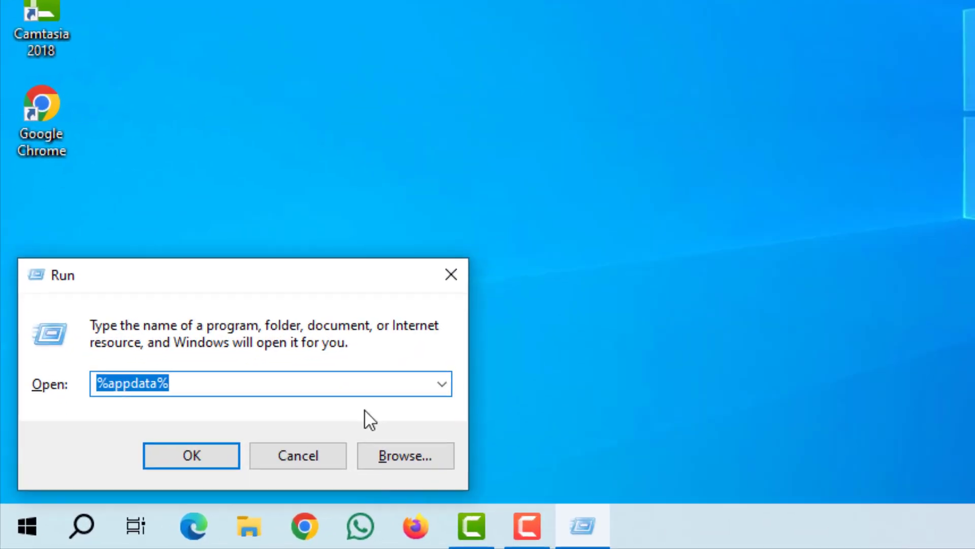
key(BackSpace)
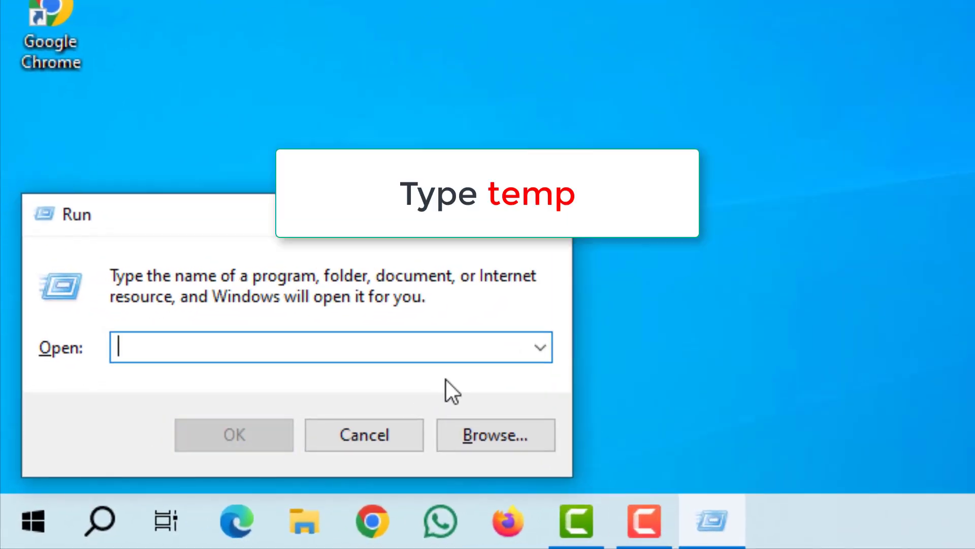
text(temp)
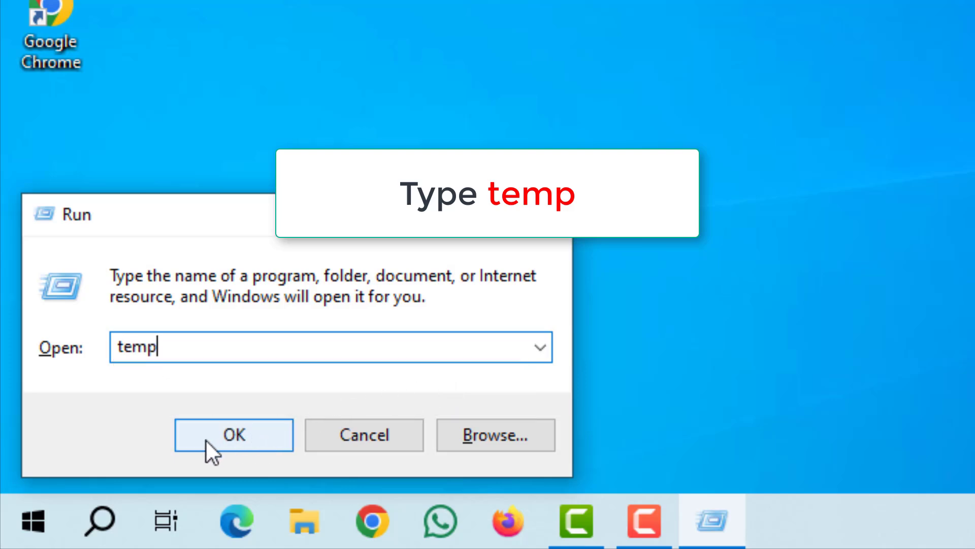
click(245, 436)
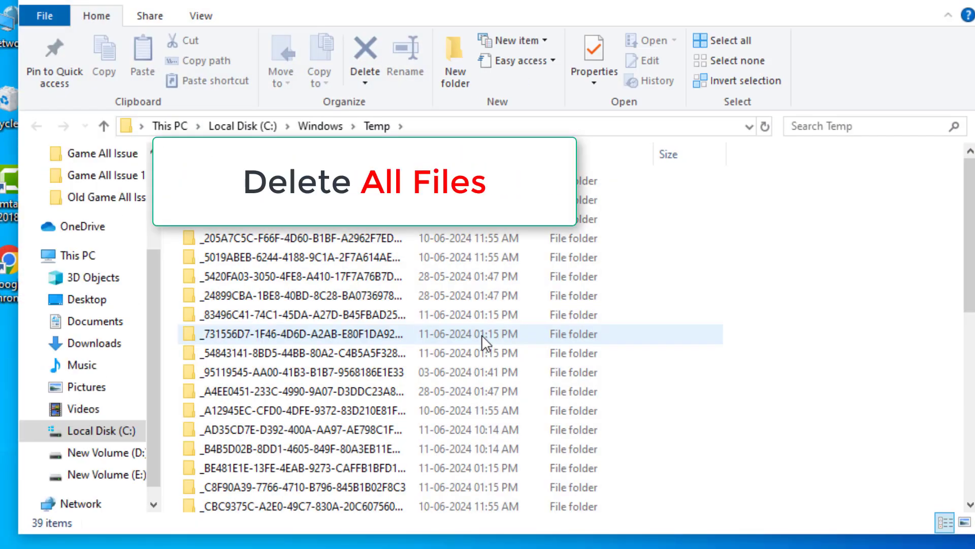
key(ctrl+a)
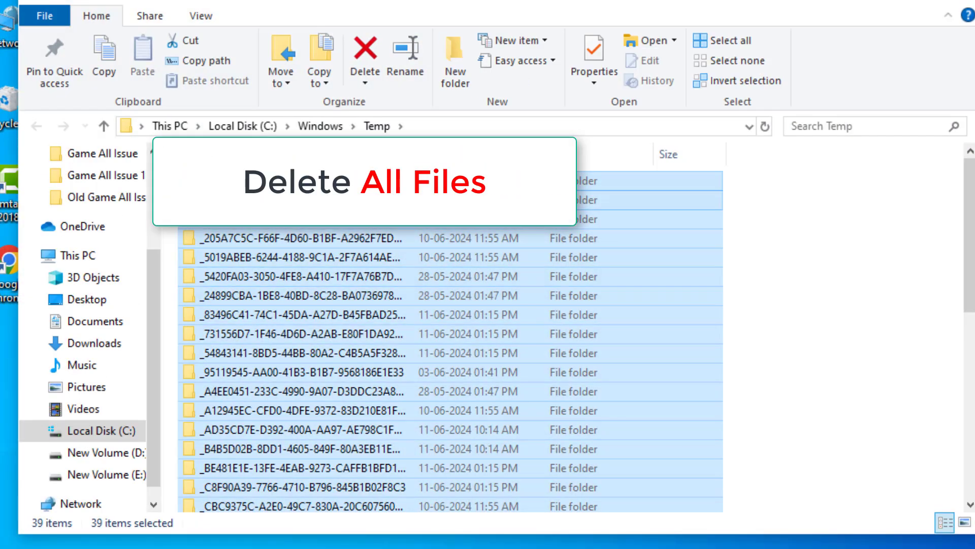
right_click(460, 272)
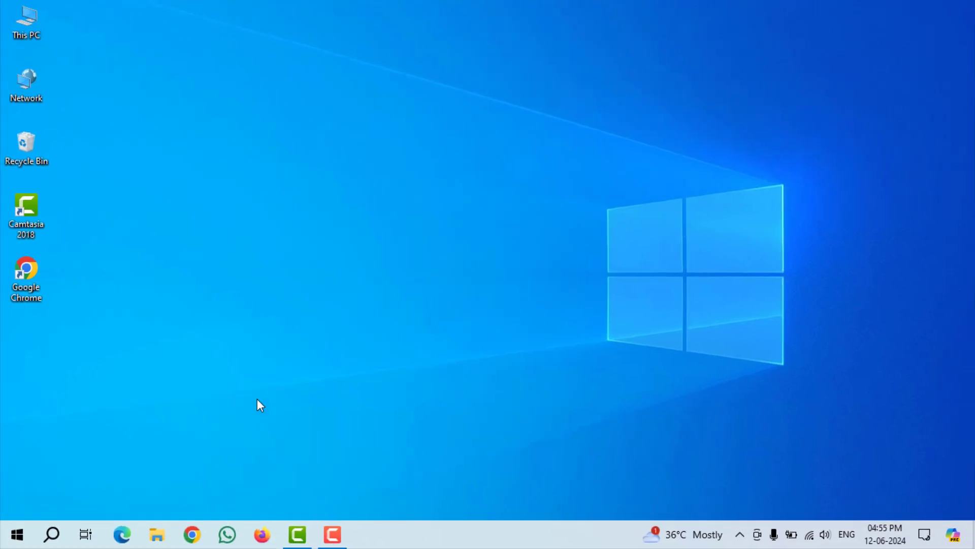
- Search Windows for "Check for updates", run the Windows Update check and close Settings
click(51, 543)
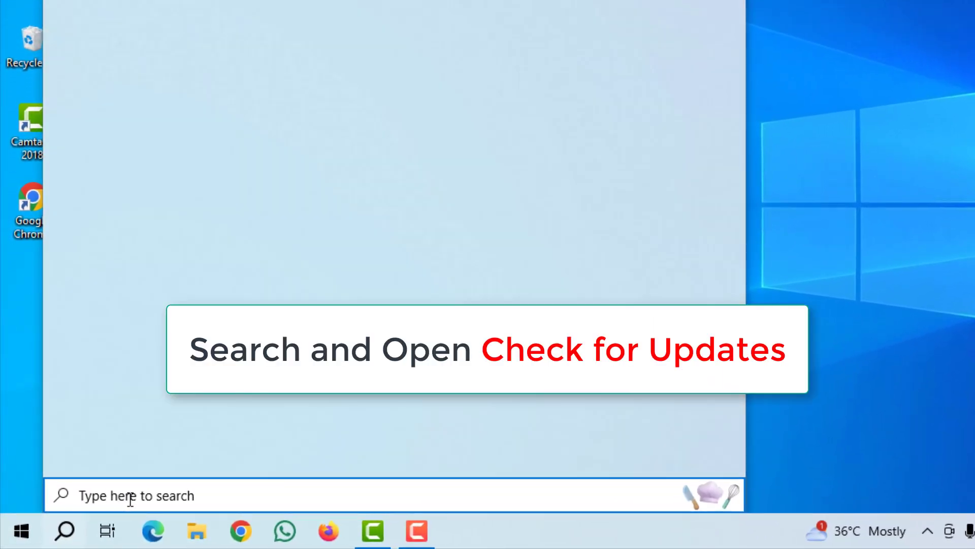
text(Ch)
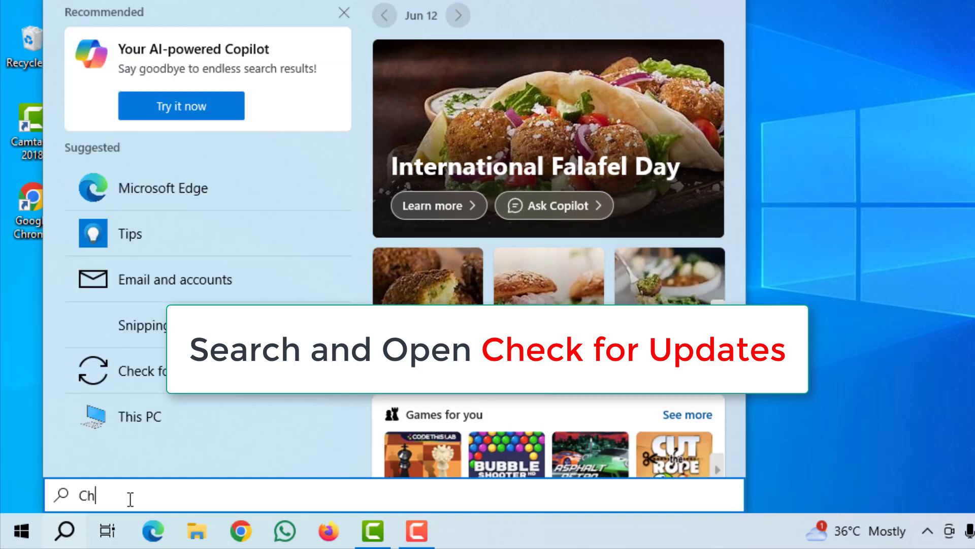
text(eck f)
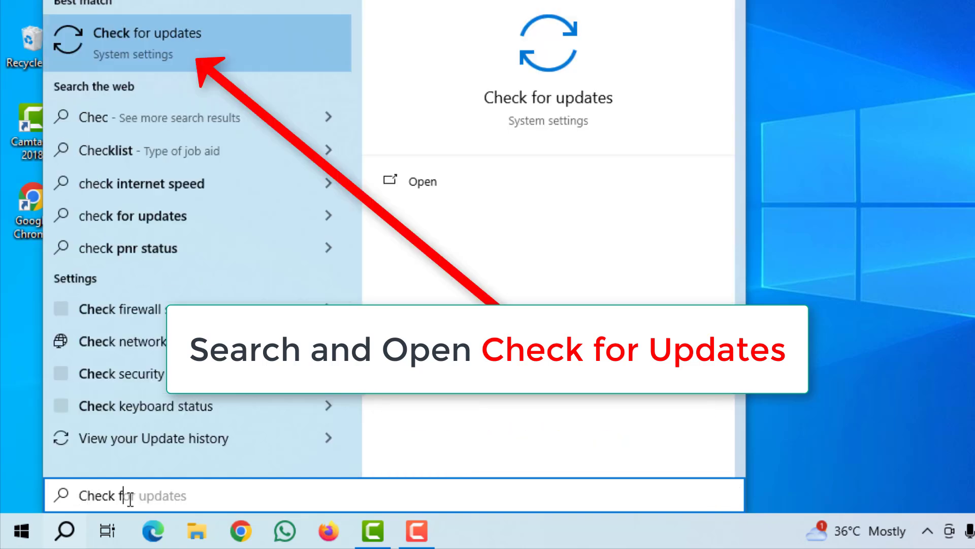
text(or u)
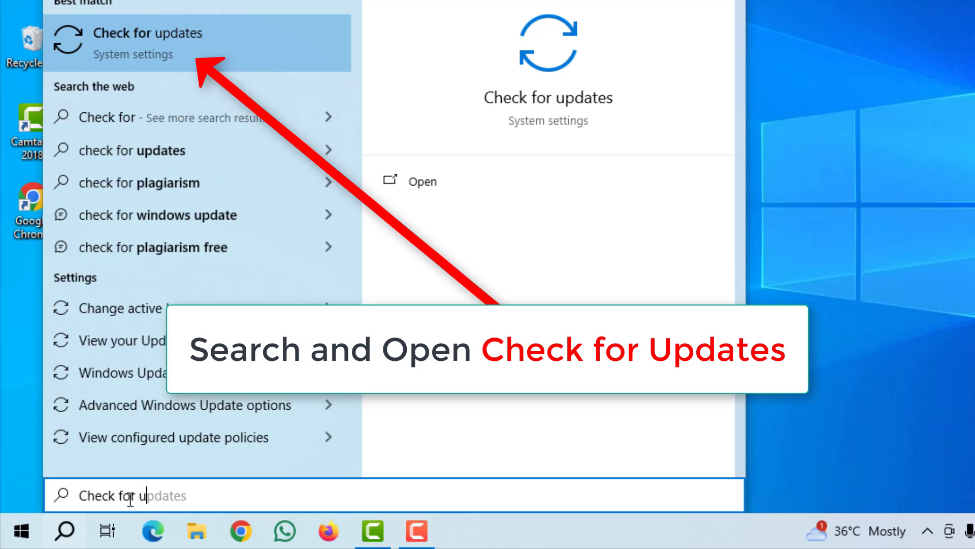
text(pda)
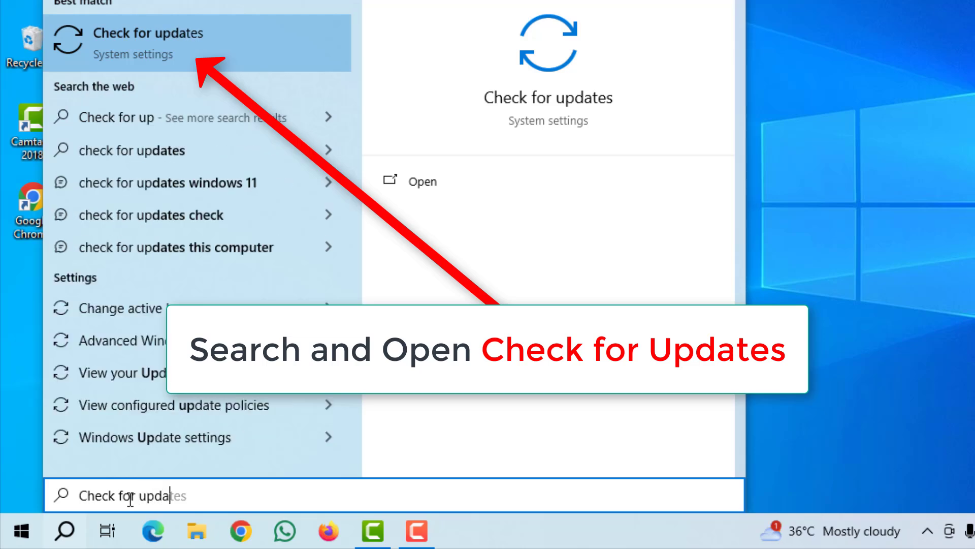
text(tes)
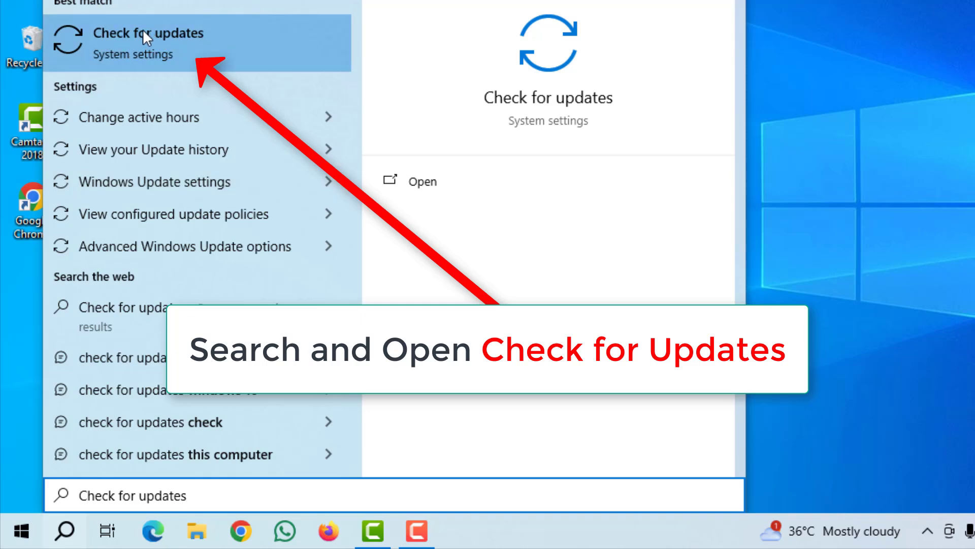
click(177, 38)
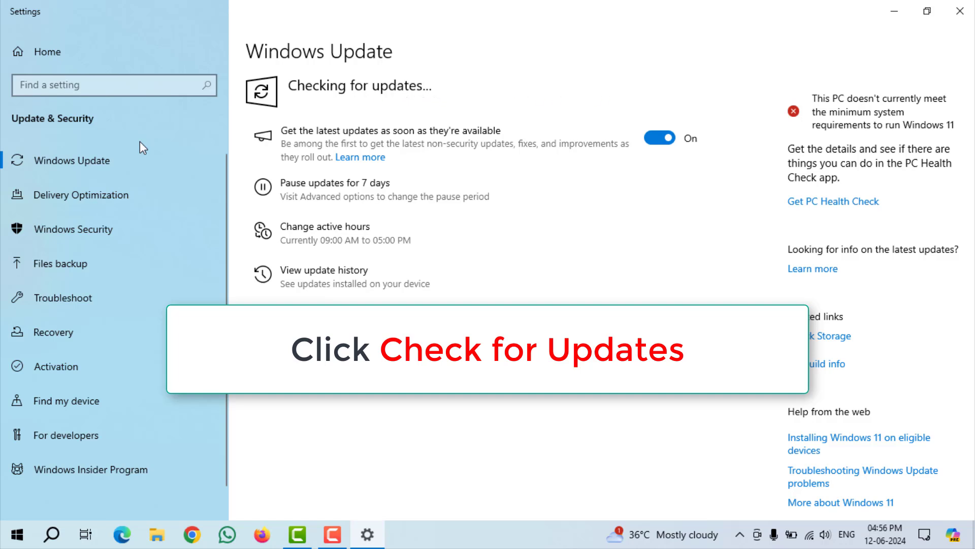
key(alt+F4)
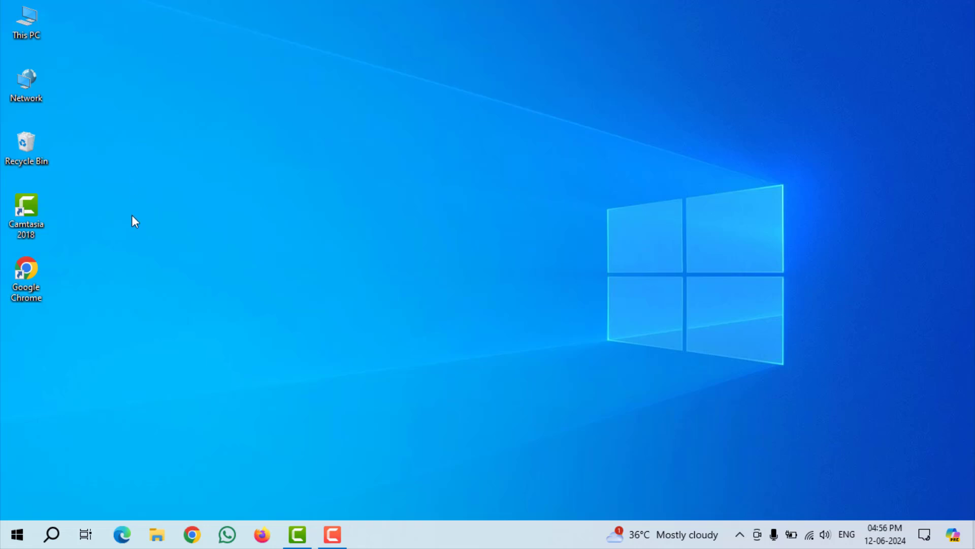
- Find the Game Mode settings by searching Windows for "Game Mode", turn Game Mode on and close Settings
click(52, 534)
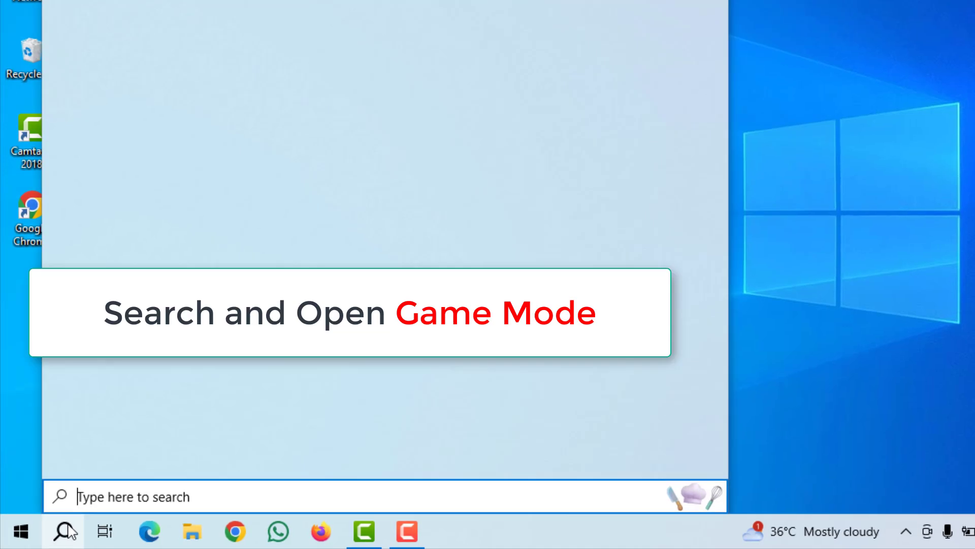
text(Ga)
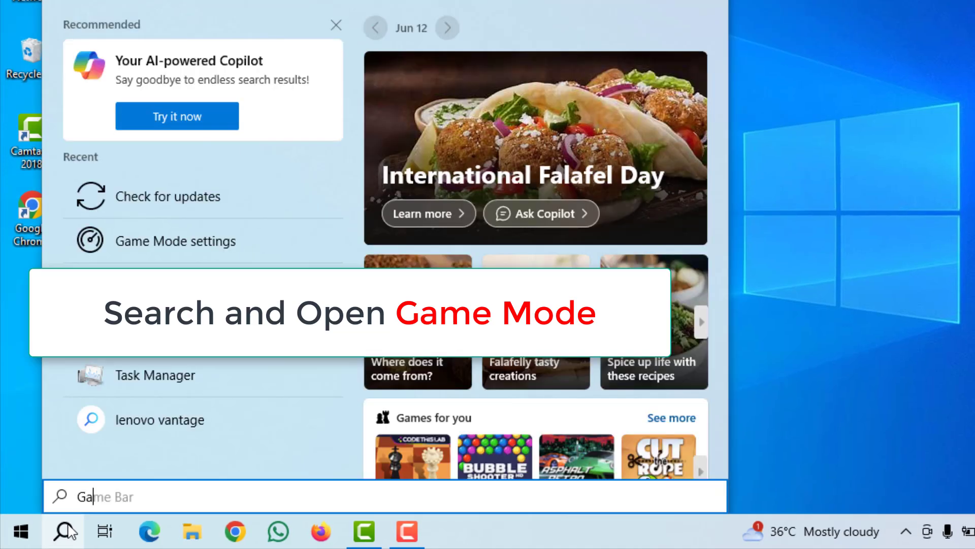
text(me M)
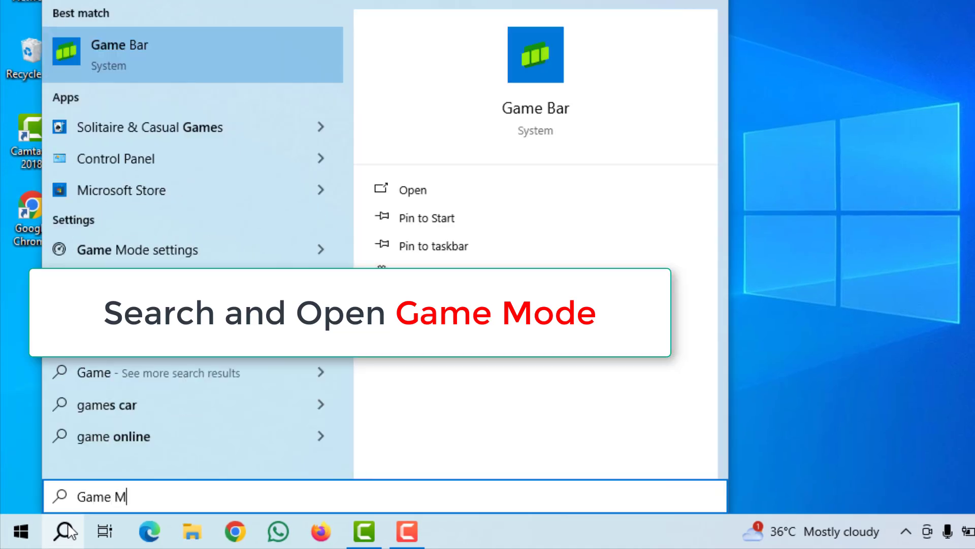
text(ode)
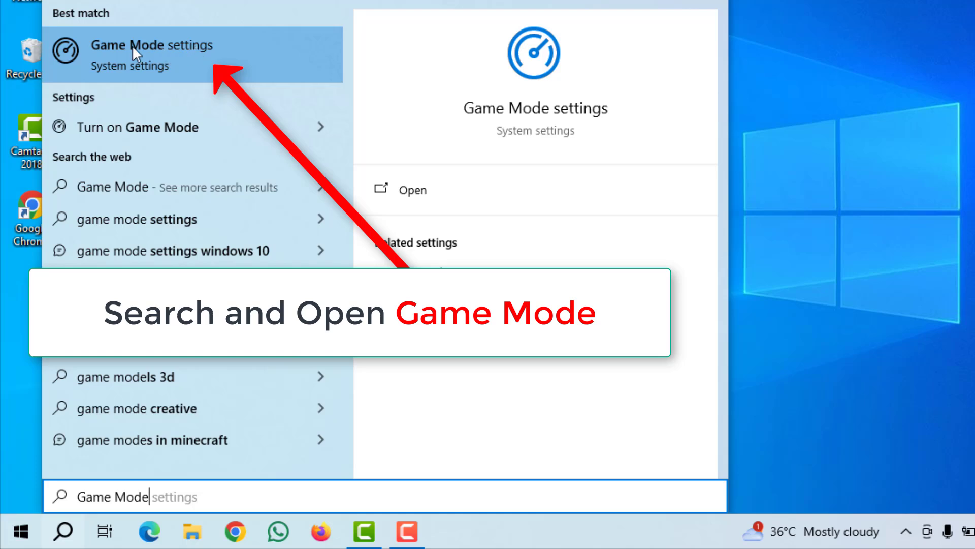
click(194, 50)
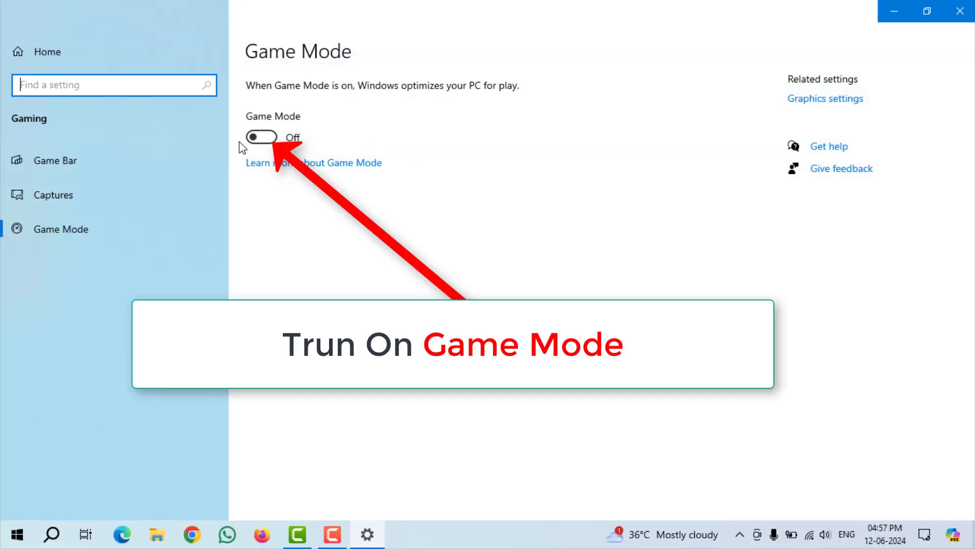
click(270, 144)
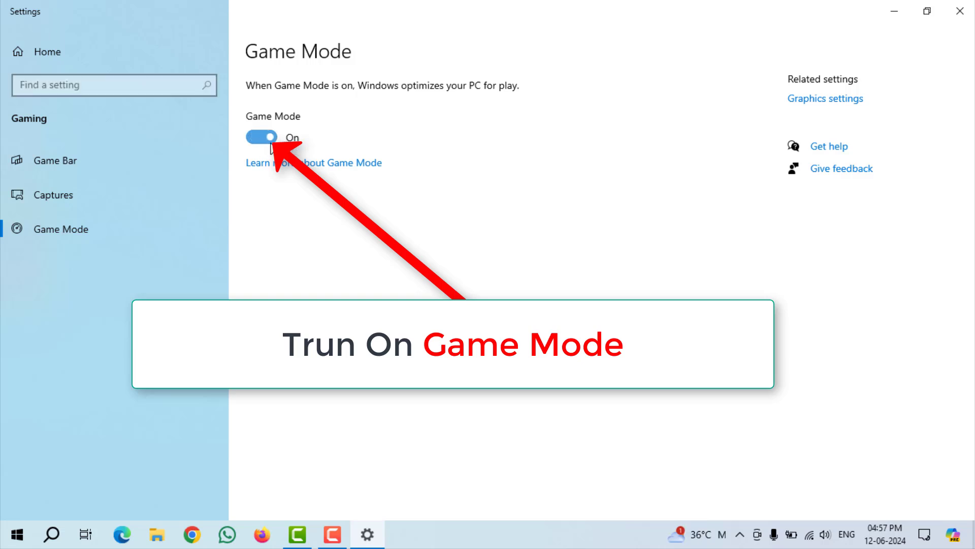
click(959, 11)
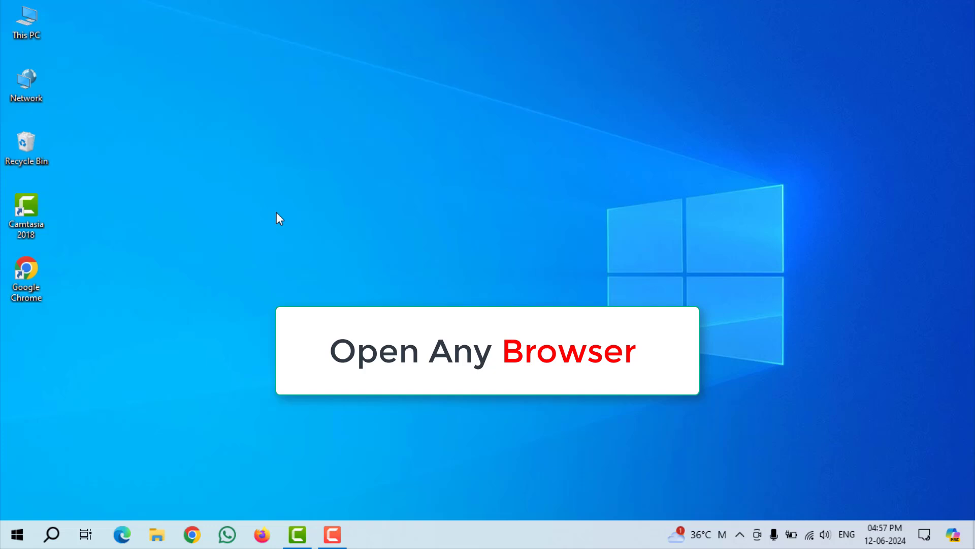
- Open Google Chrome from the desktop and search Google for "directx setup"
double_click(31, 268)
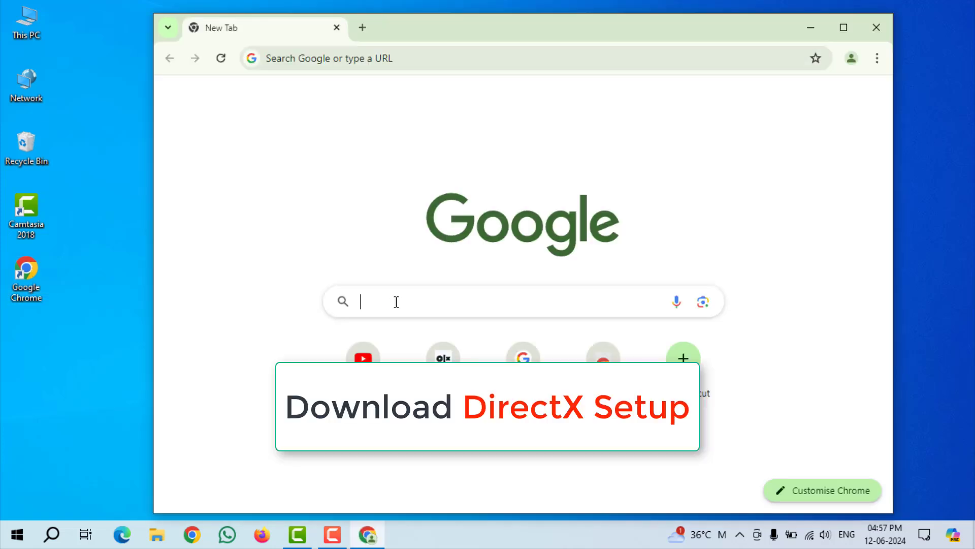
click(397, 302)
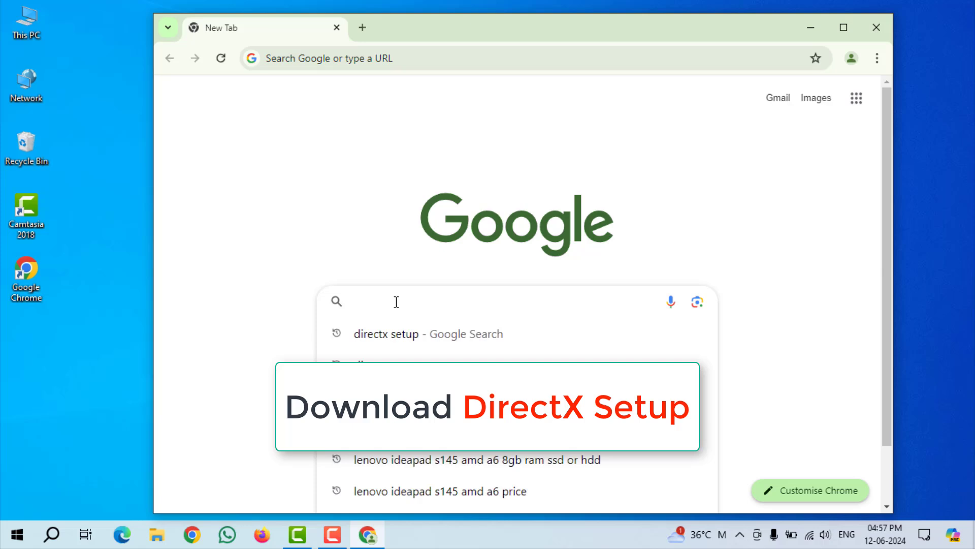
text(direct)
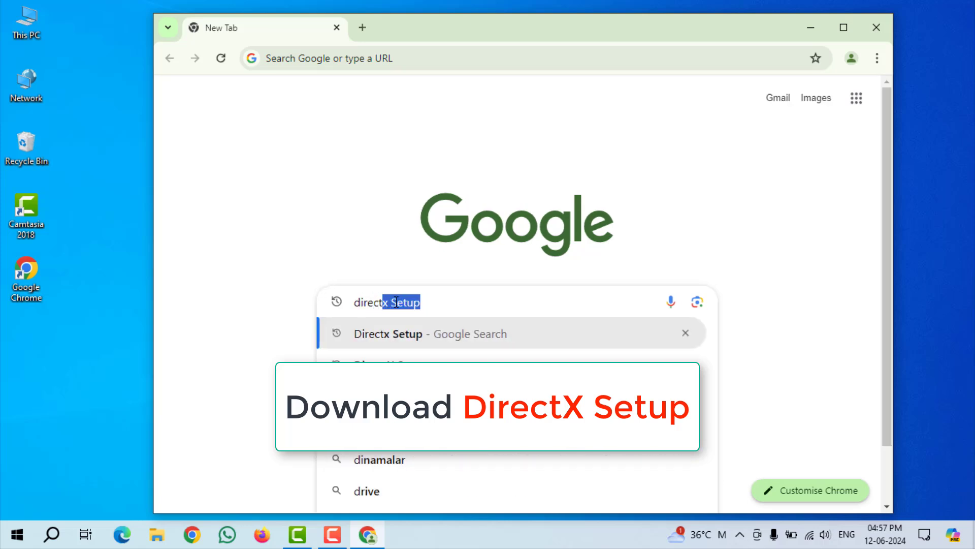
text(x s)
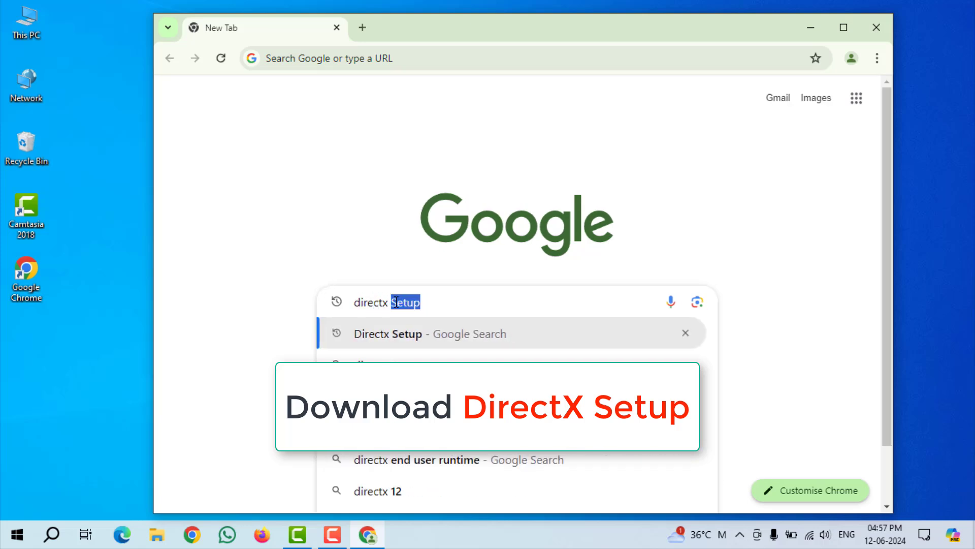
text(etup)
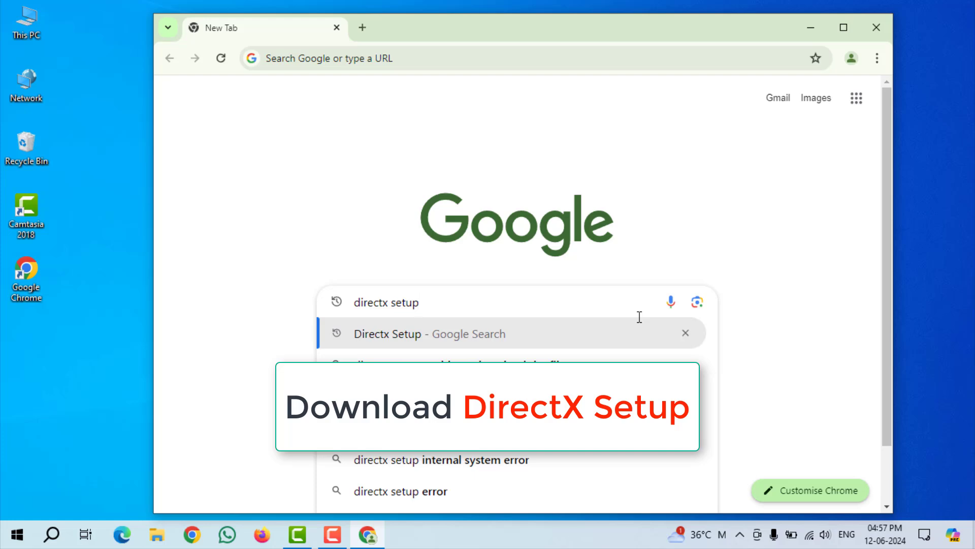
key(Return)
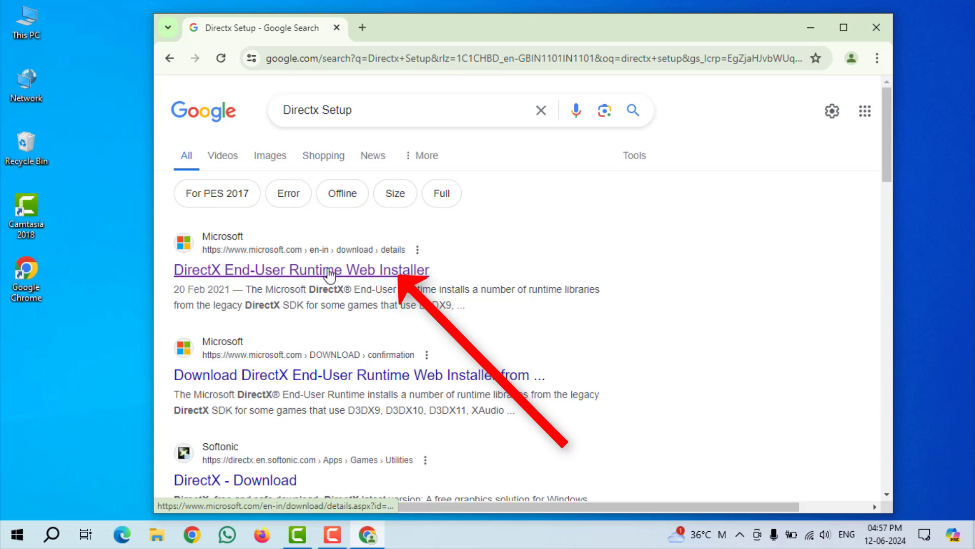
- Open Microsoft's DirectX End-User Runtime Web Installer page, download the English installer and close the browser
click(331, 275)
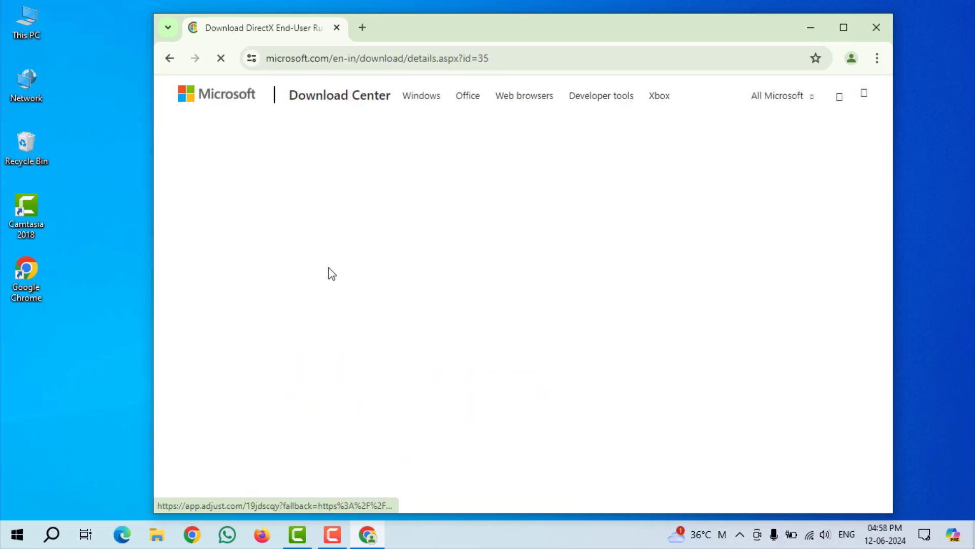
scroll(508, 268, down, 5)
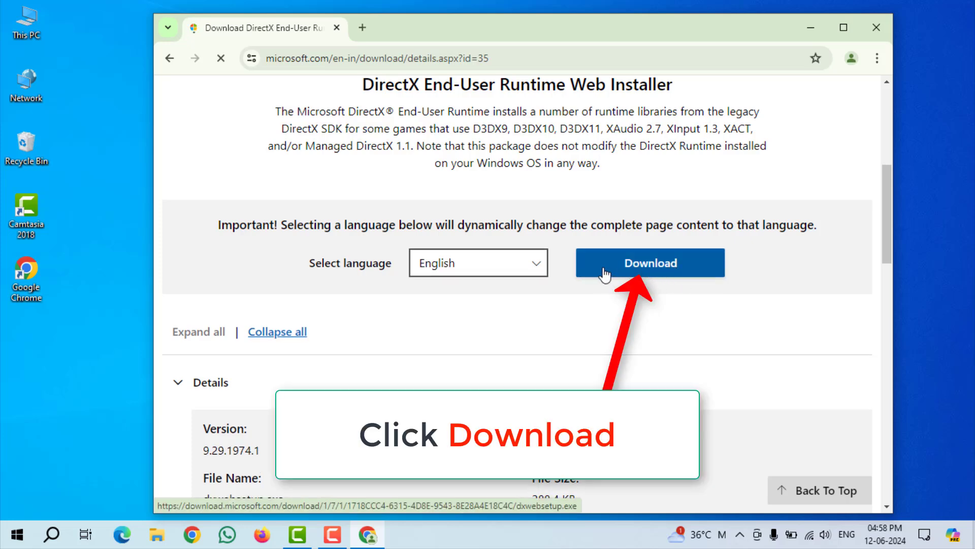
click(678, 261)
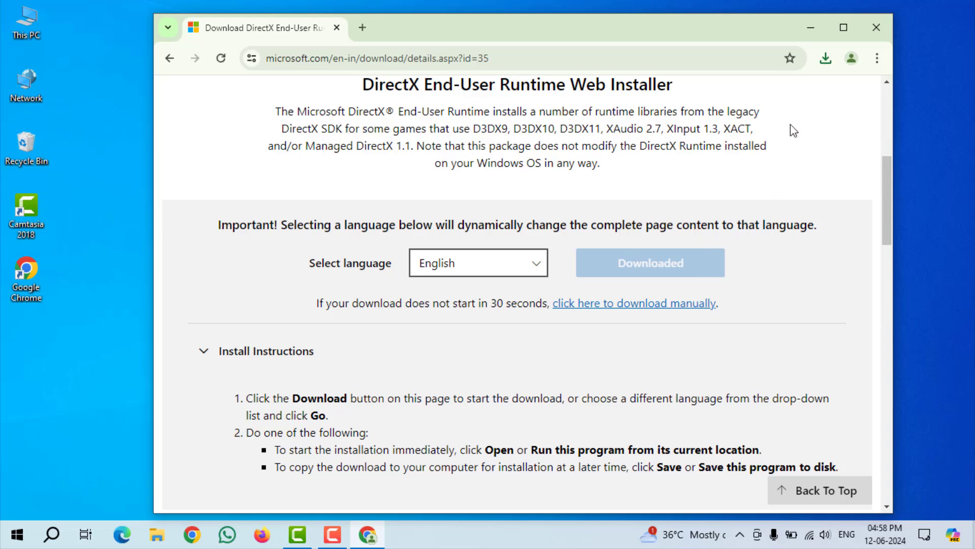
click(825, 58)
click(882, 30)
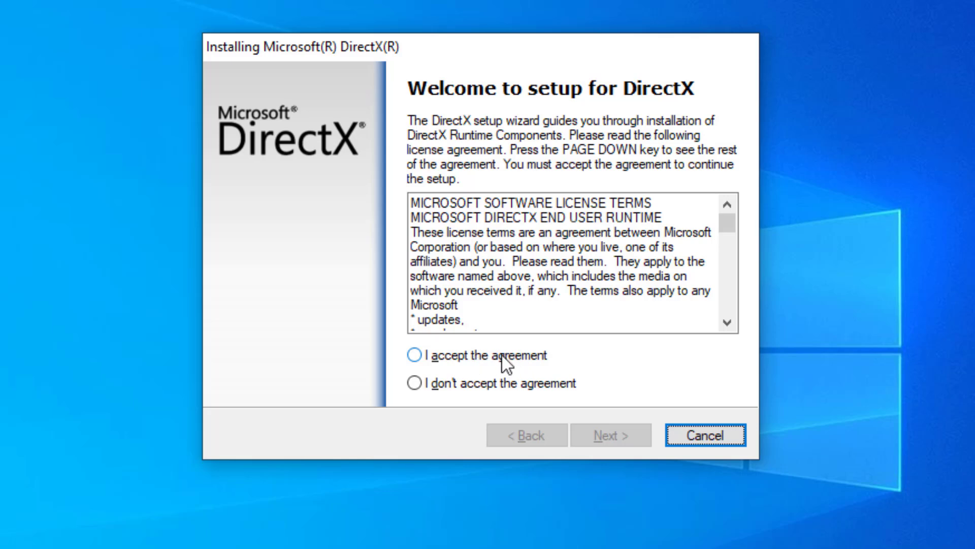
- Accept the license agreement in the DirectX setup, continue with the Bing Bar option left enabled, and finish the wizard
click(502, 355)
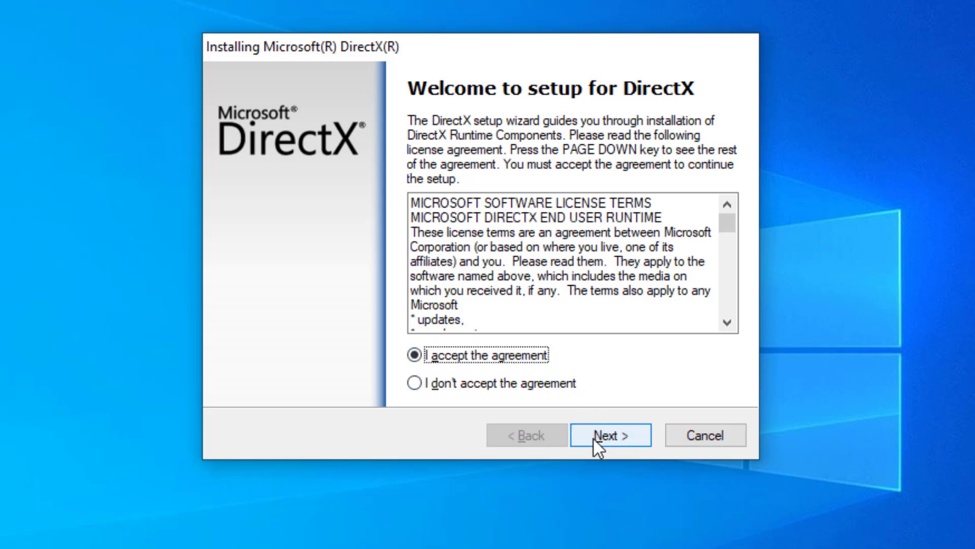
click(621, 440)
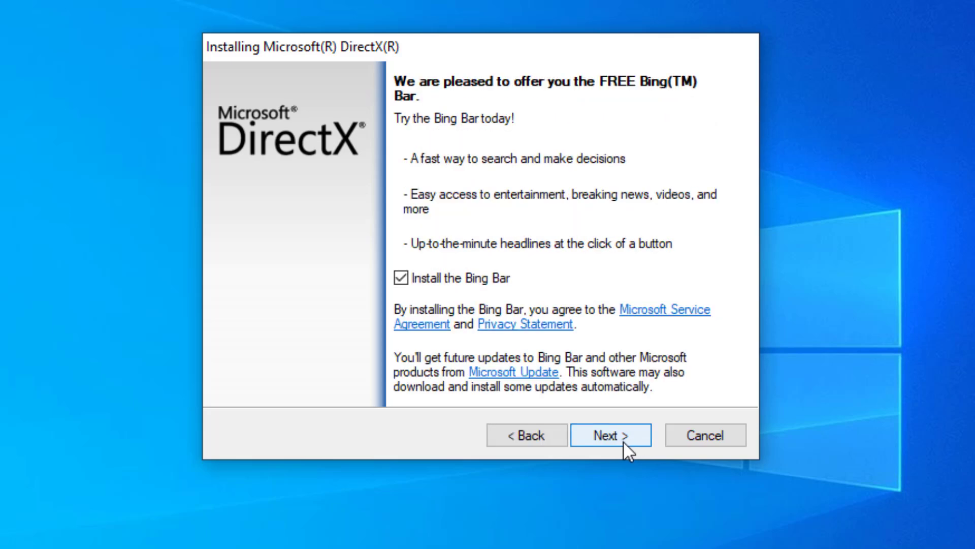
click(623, 441)
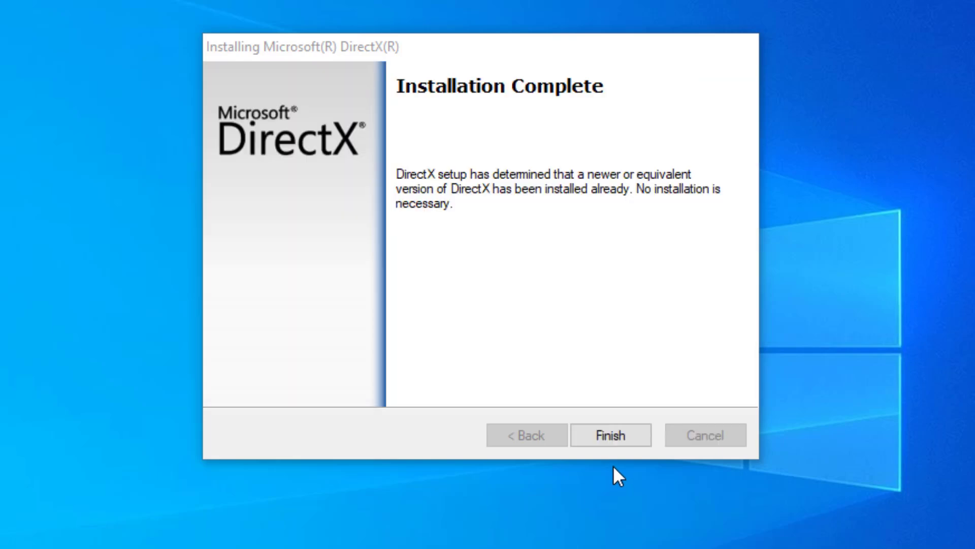
click(611, 436)
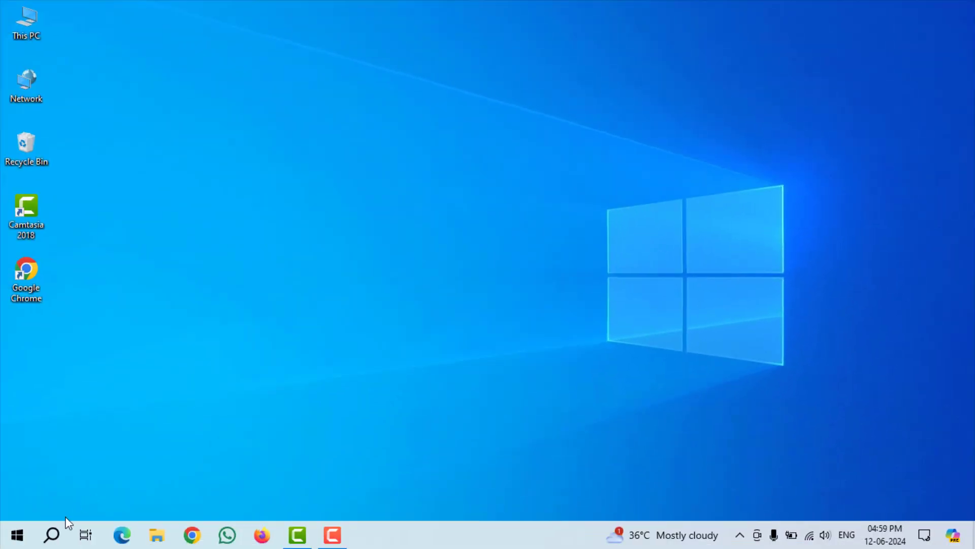
- Search Windows for "Device Manager" and open it
click(41, 542)
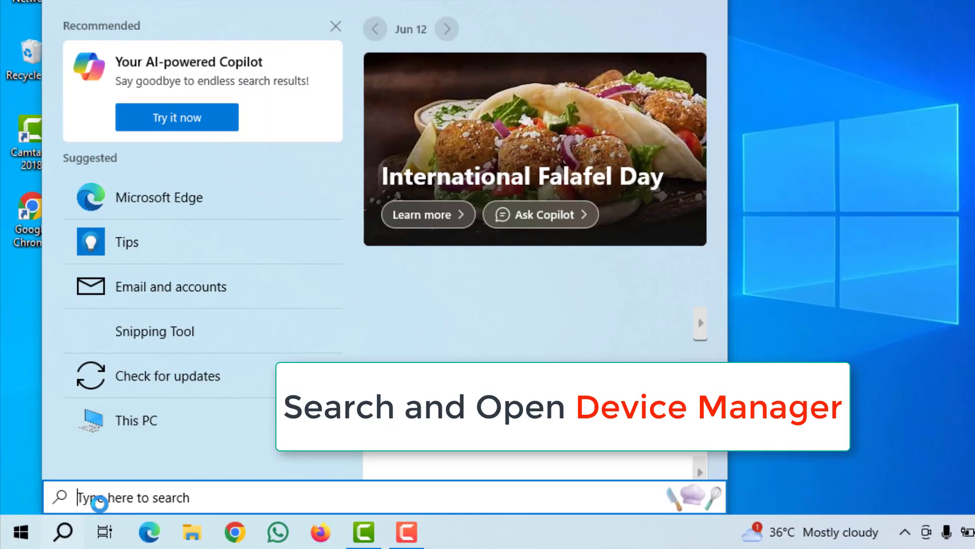
text(D)
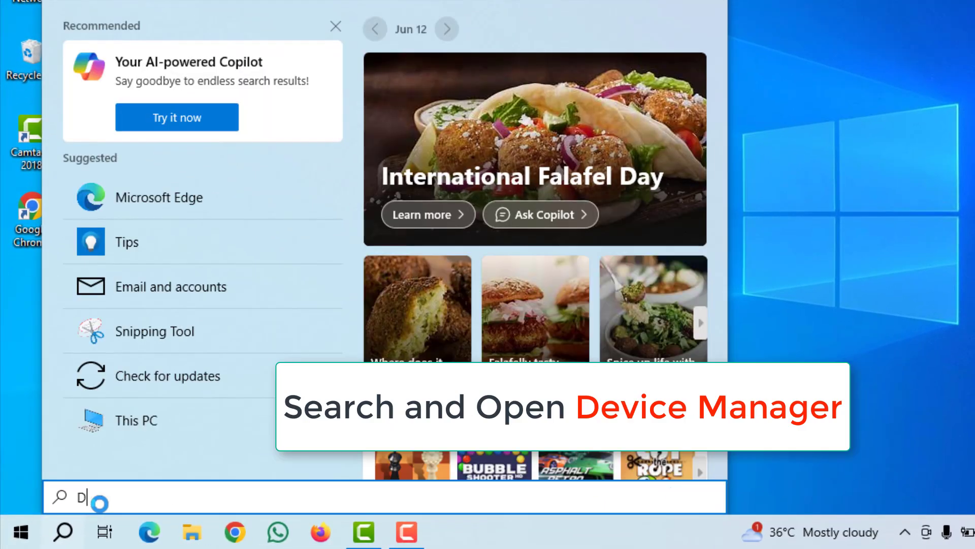
text(evice )
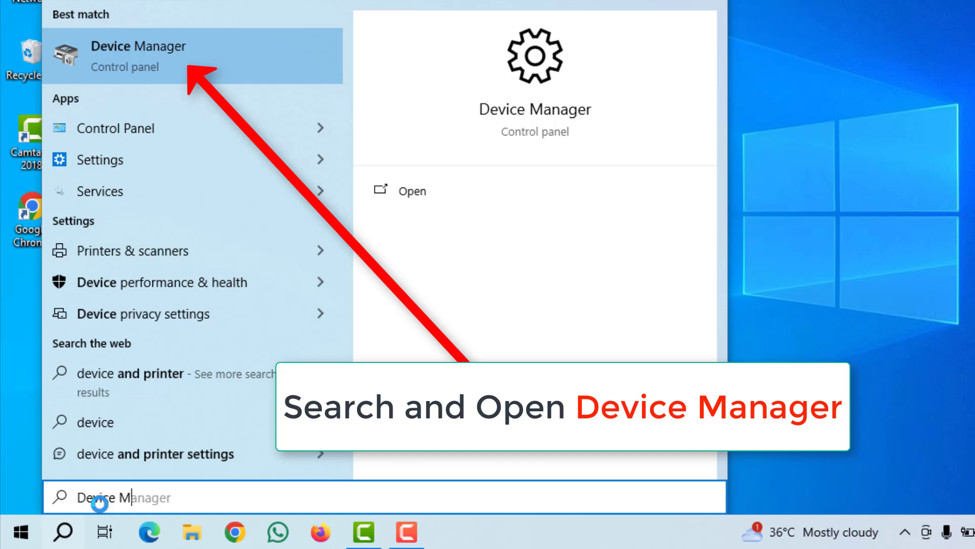
text(Man)
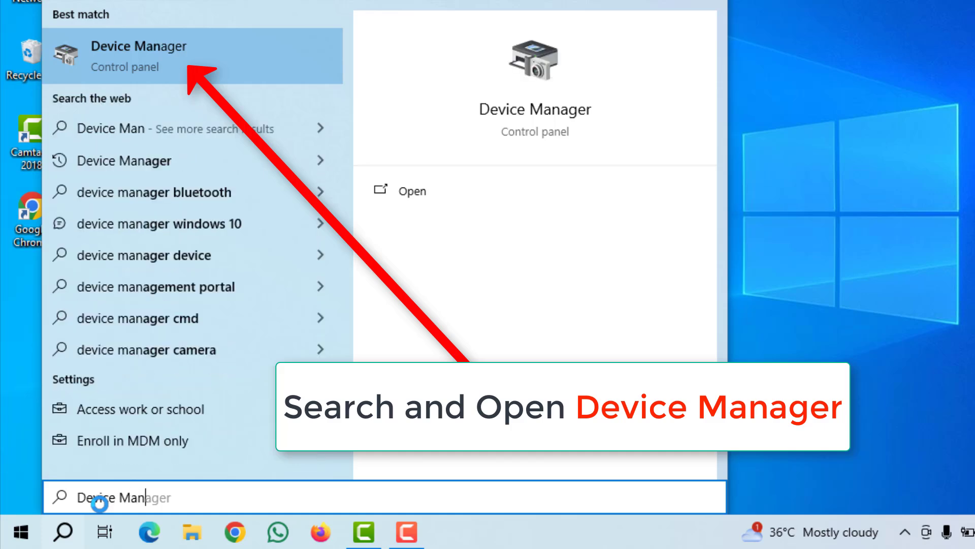
text(ager)
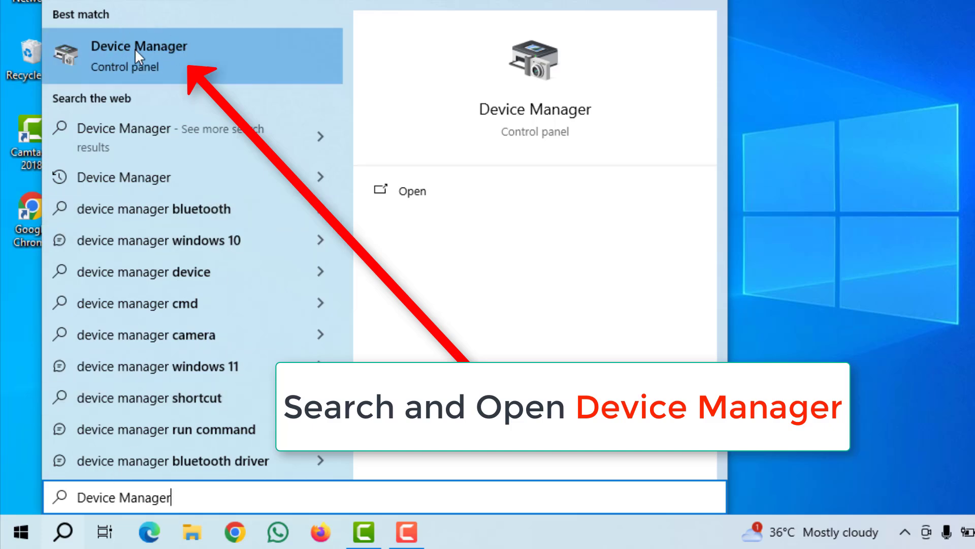
click(180, 47)
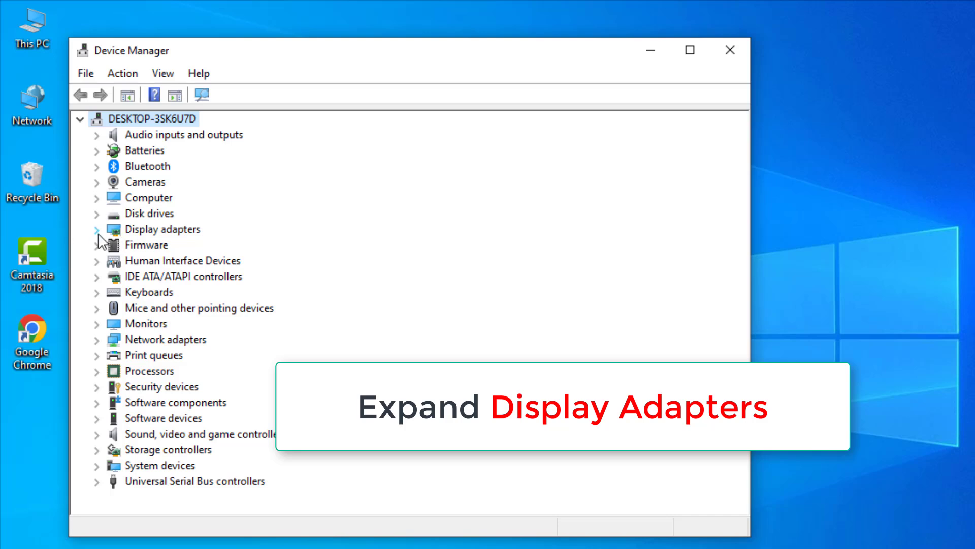
- Update the AMD Radeon(TM) R4 Graphics display adapter's driver by picking AMD Radeon(TM) R4 Graphics from the available drivers on the computer and installing it
click(96, 229)
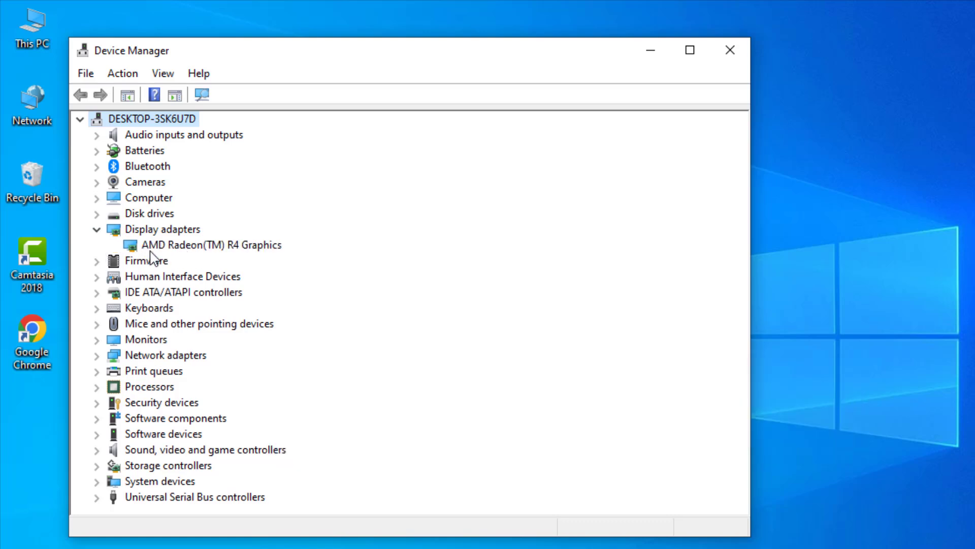
right_click(209, 249)
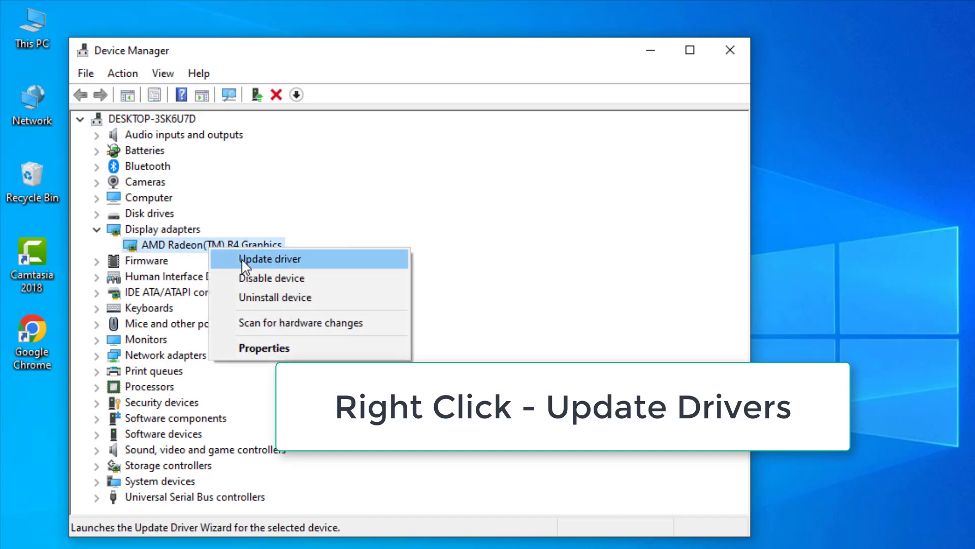
click(288, 265)
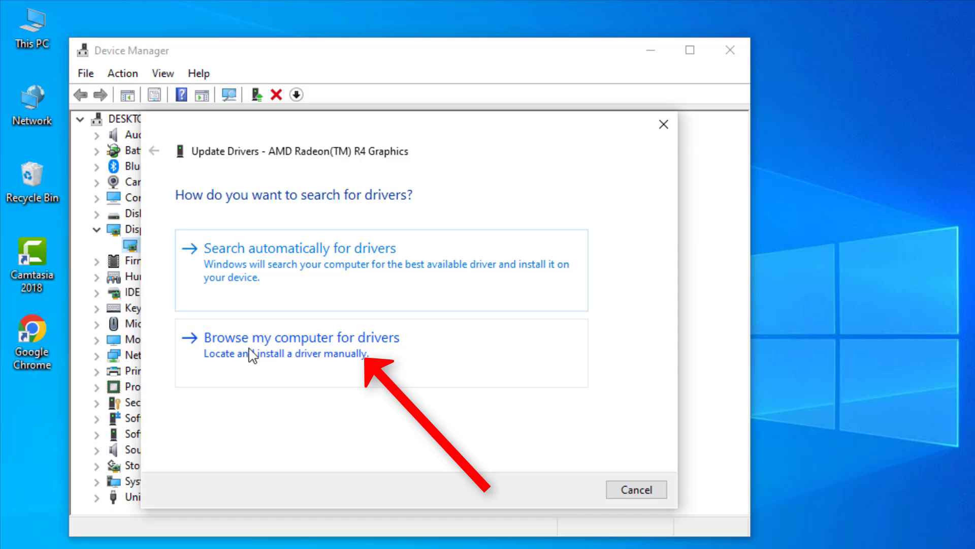
click(335, 350)
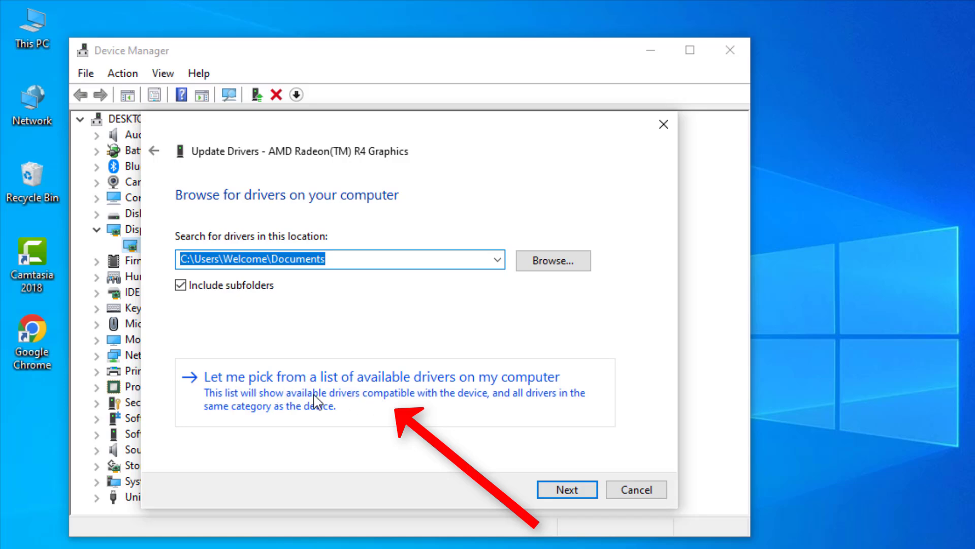
click(367, 401)
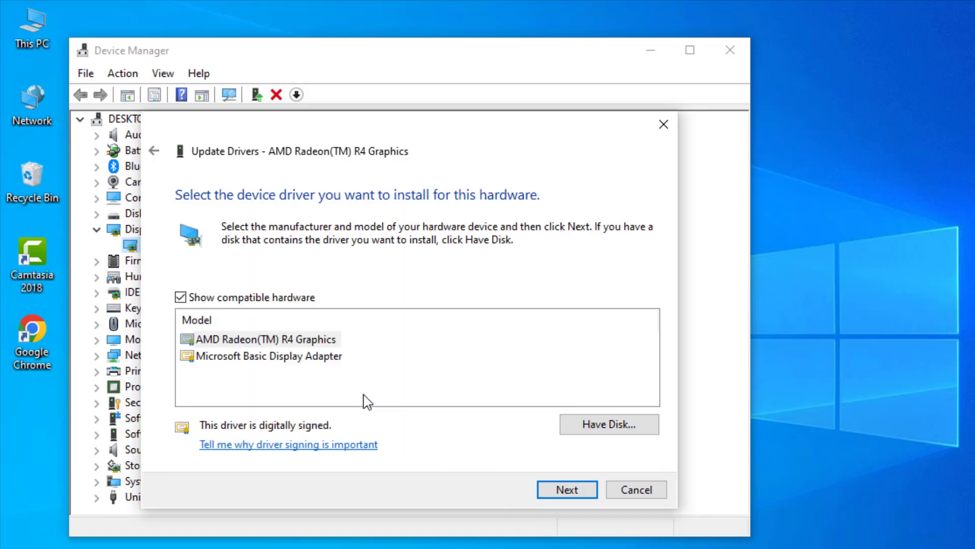
click(285, 343)
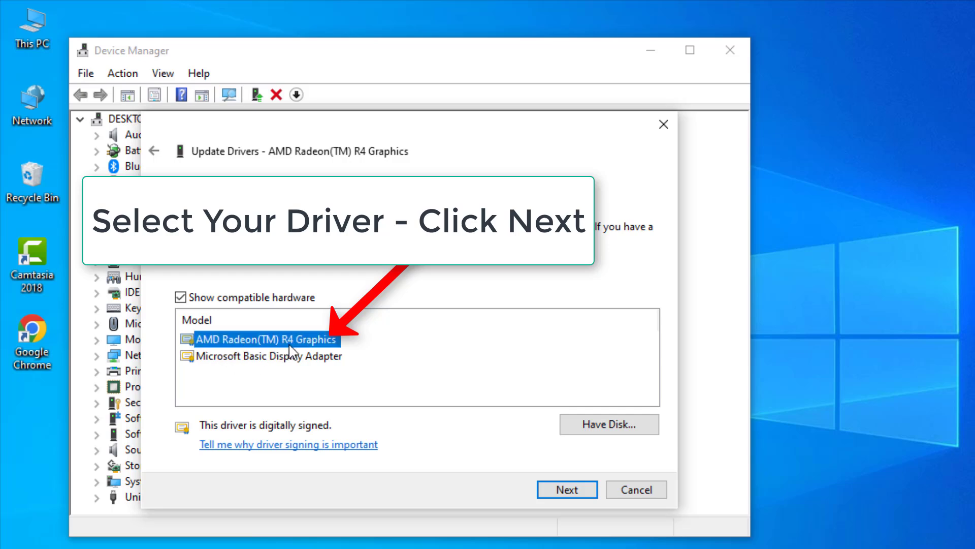
click(571, 493)
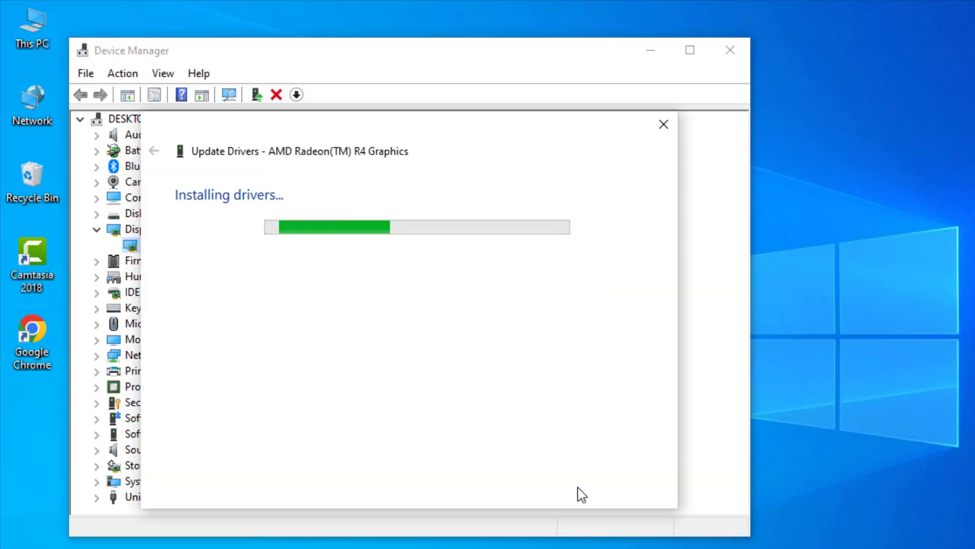